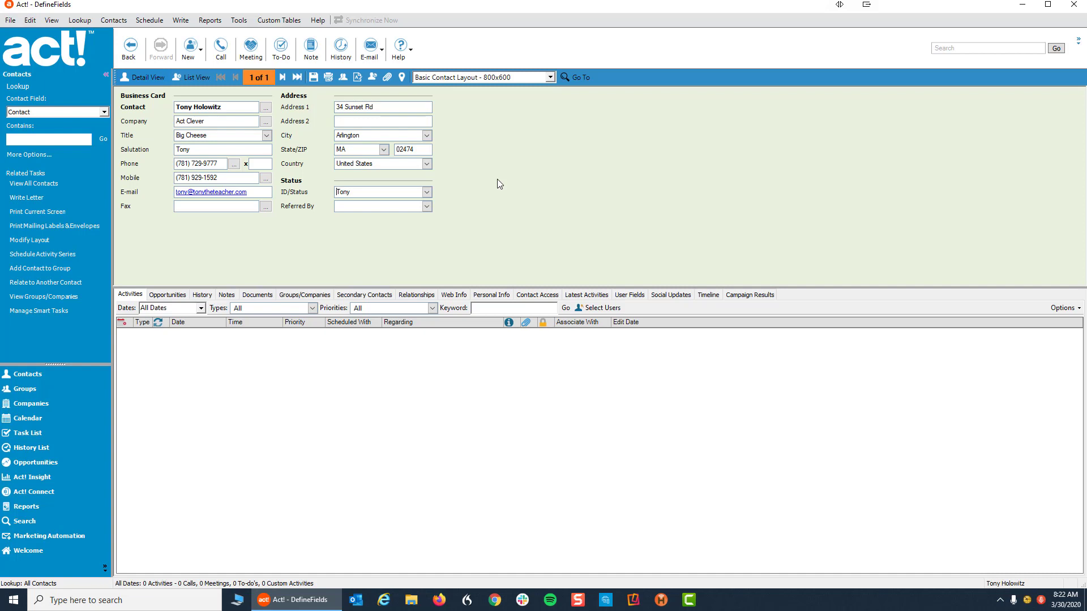
Add Cold Lead, Contractor and Decision Maker to the contact's ID/Status values.
click(427, 192)
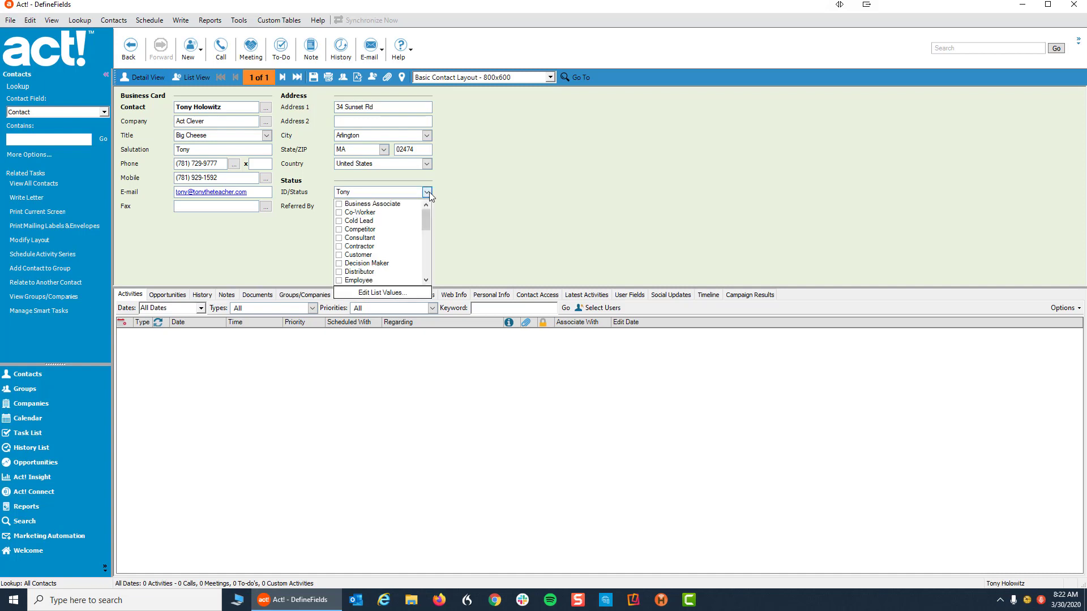
click(428, 192)
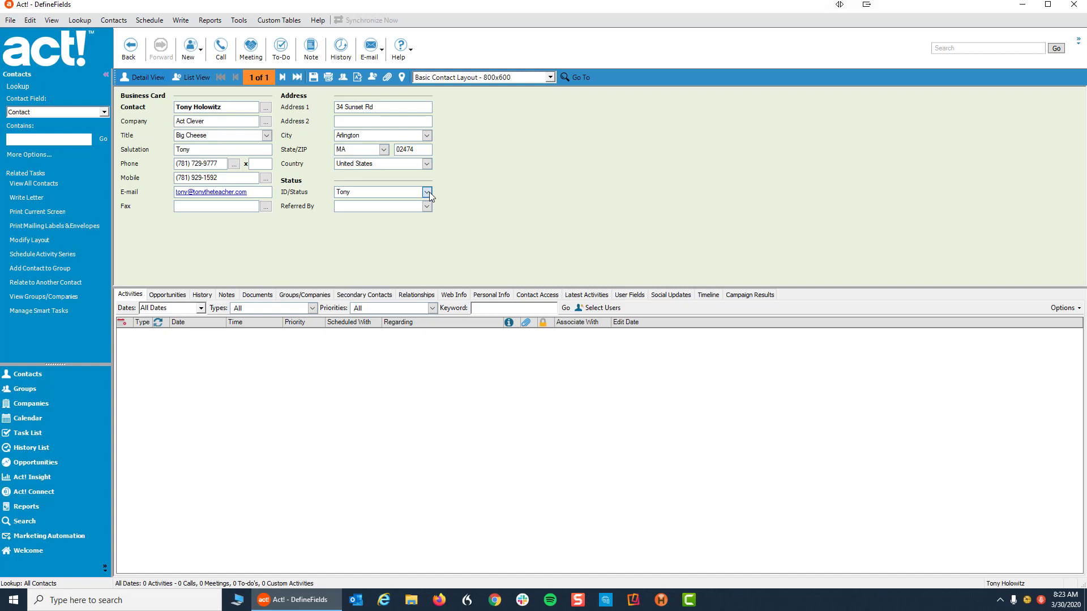
click(429, 192)
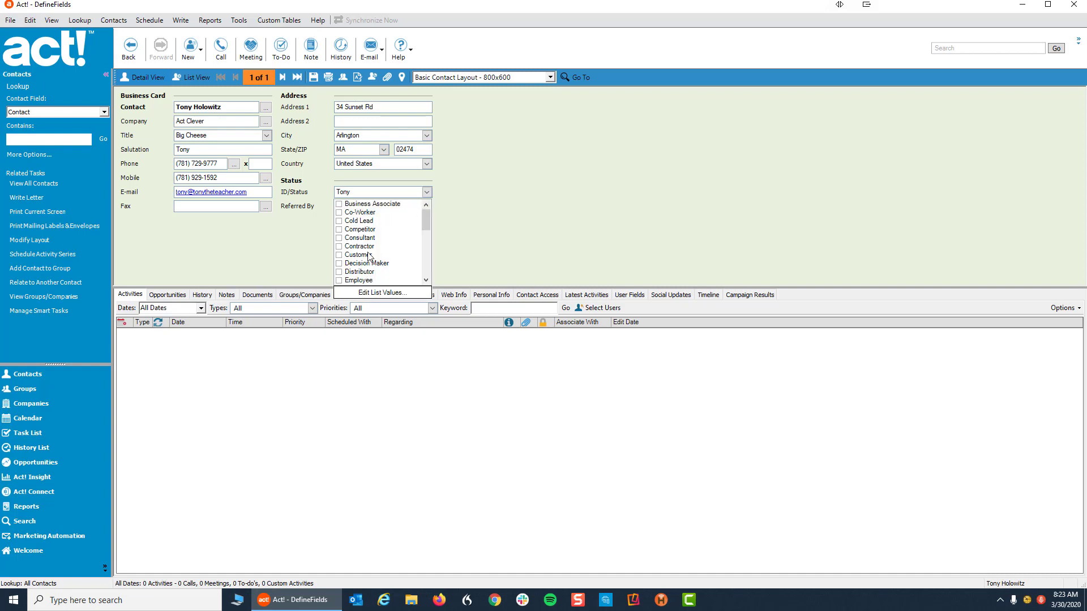
mouse_move(427, 230)
mouse_down()
mouse_move(424, 270)
mouse_move(423, 211)
mouse_up()
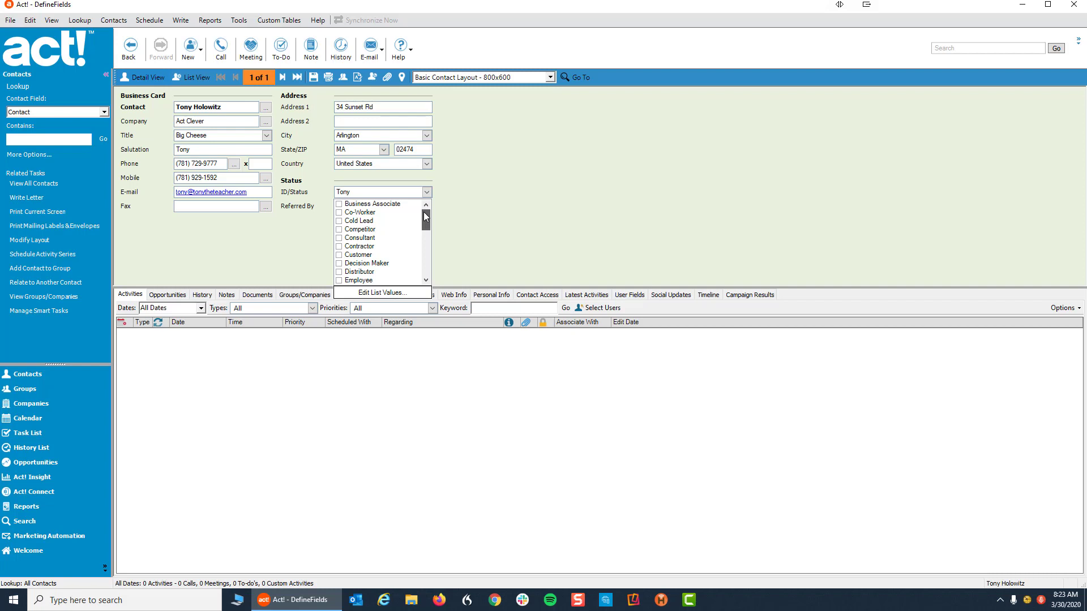
click(339, 221)
click(338, 247)
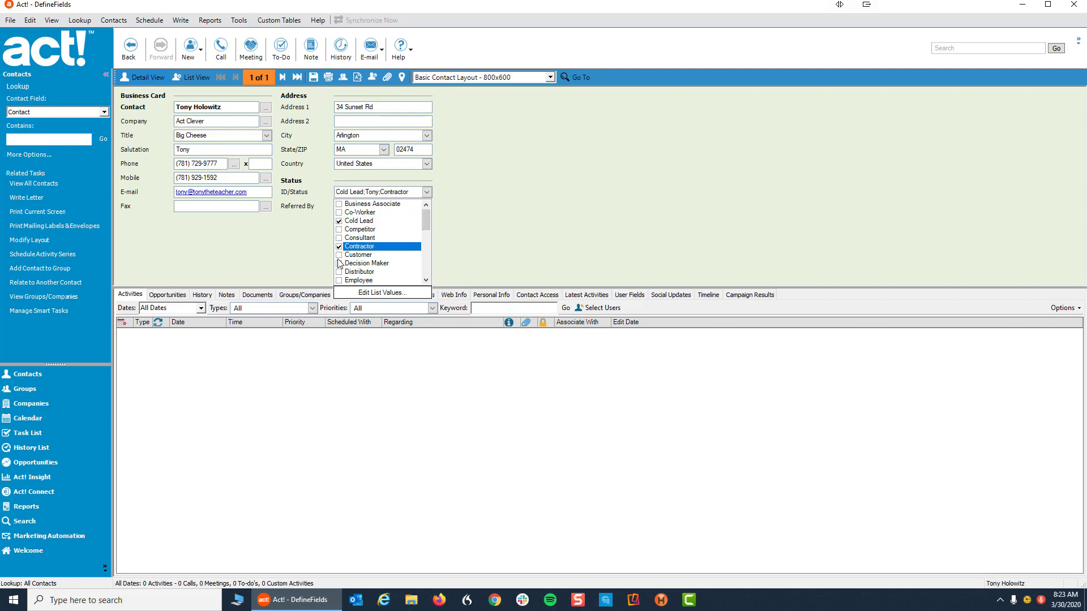
click(338, 264)
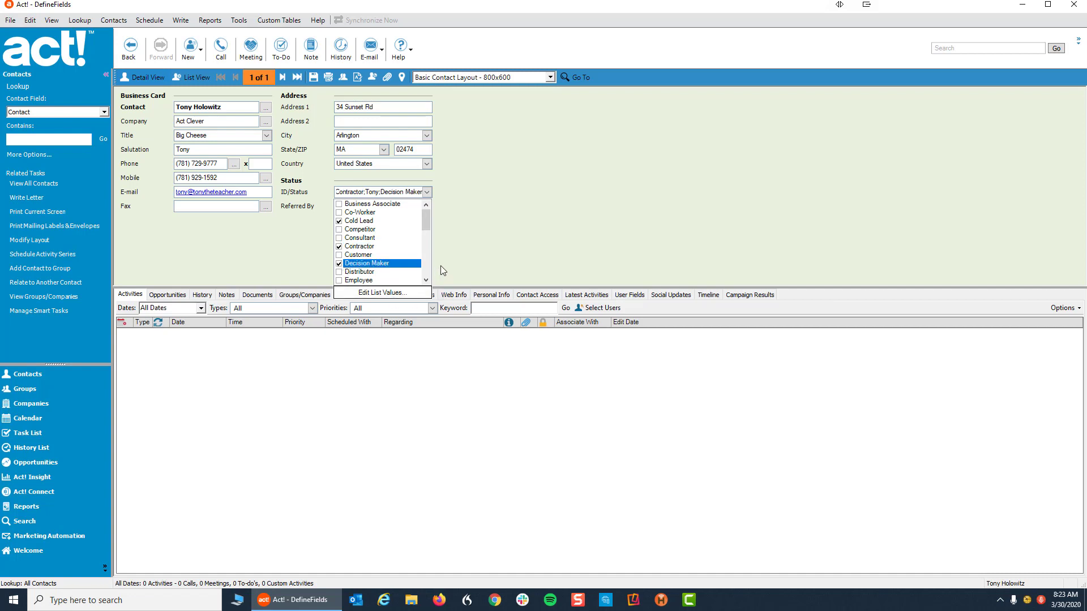
click(456, 232)
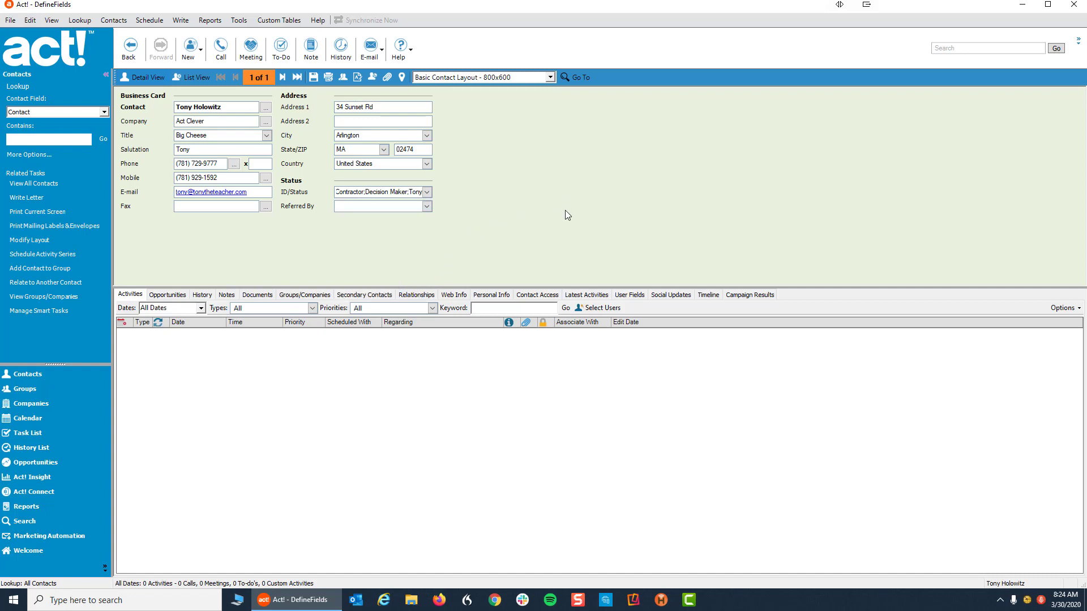
Open the field definitions and check the contact ID/Status field's type, behavior options and assigned drop-down list.
click(238, 21)
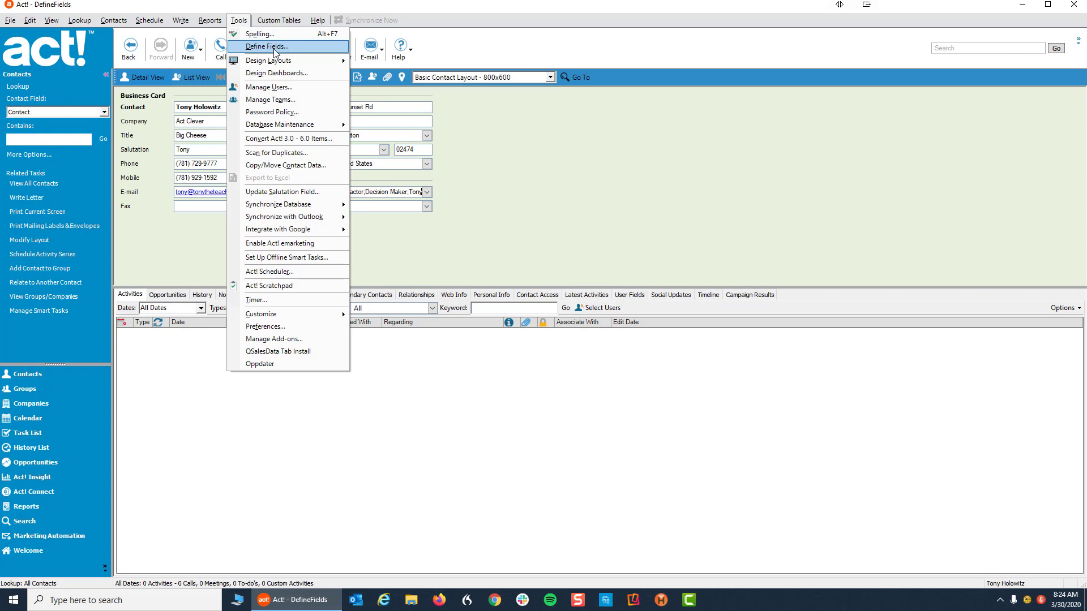
click(275, 49)
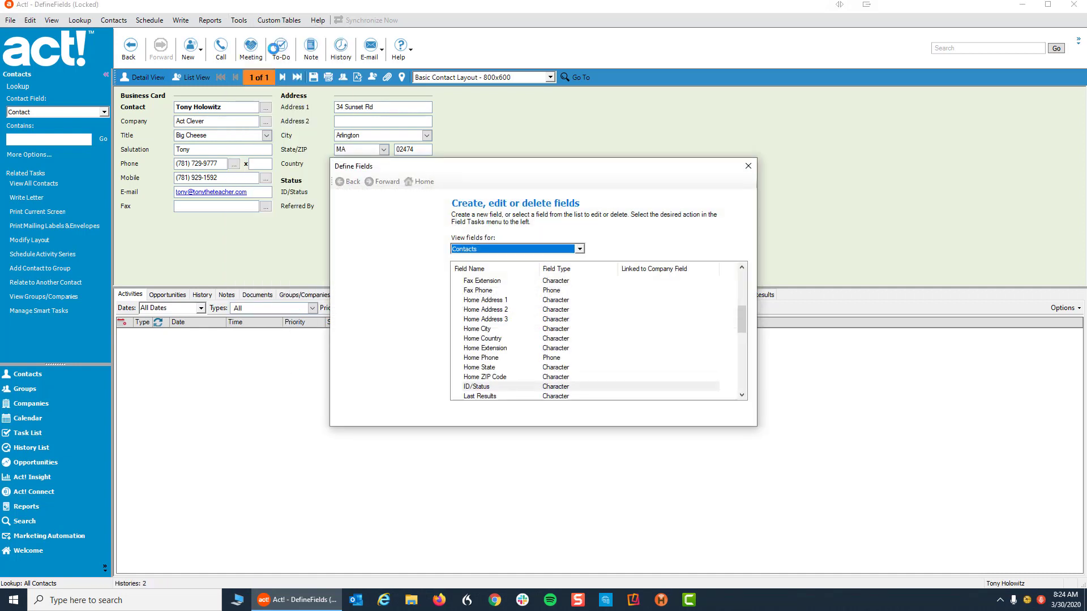
click(480, 388)
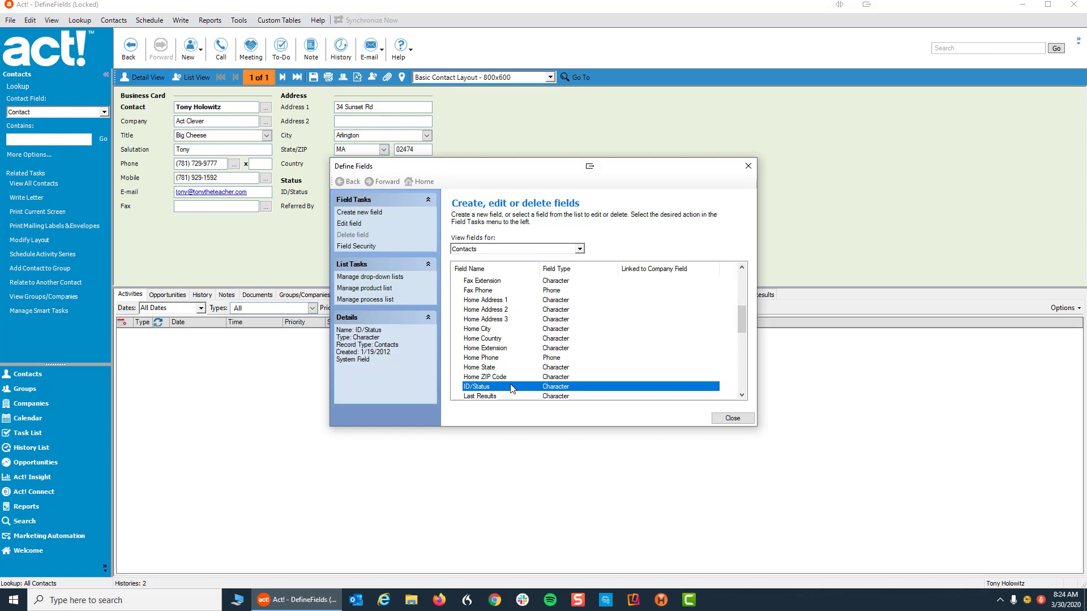
click(347, 224)
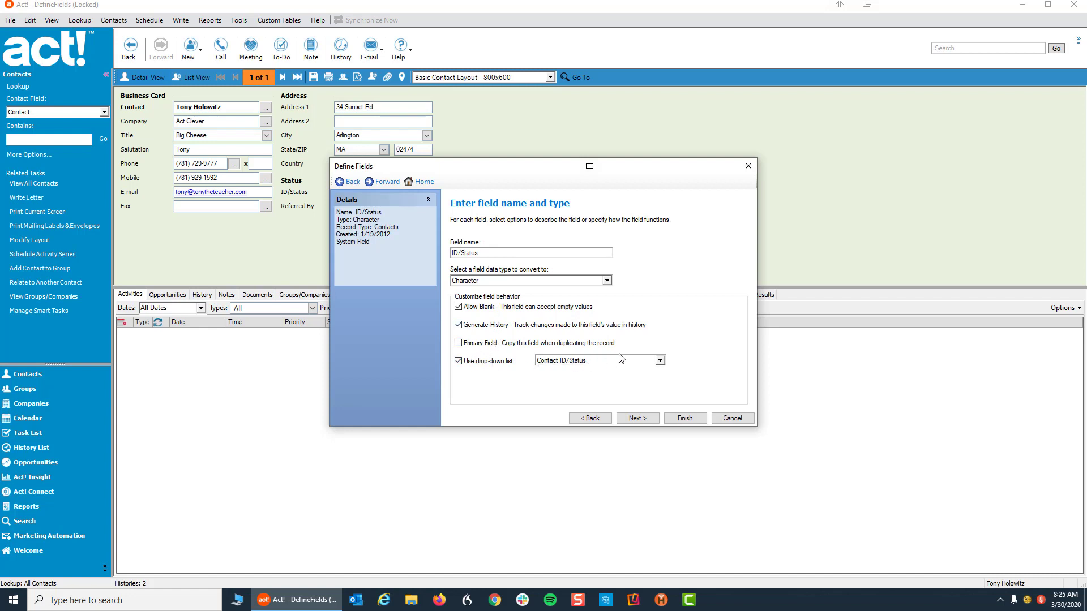
click(598, 414)
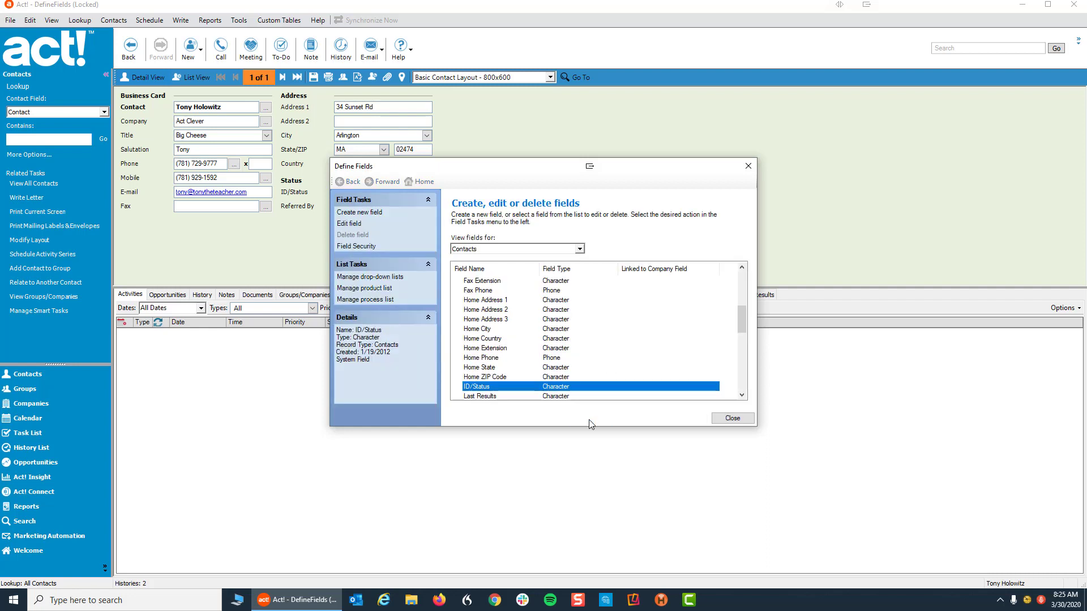
Rename the Contact ID/Status drop-down list to Id Status and stop allowing users to edit its items.
click(365, 277)
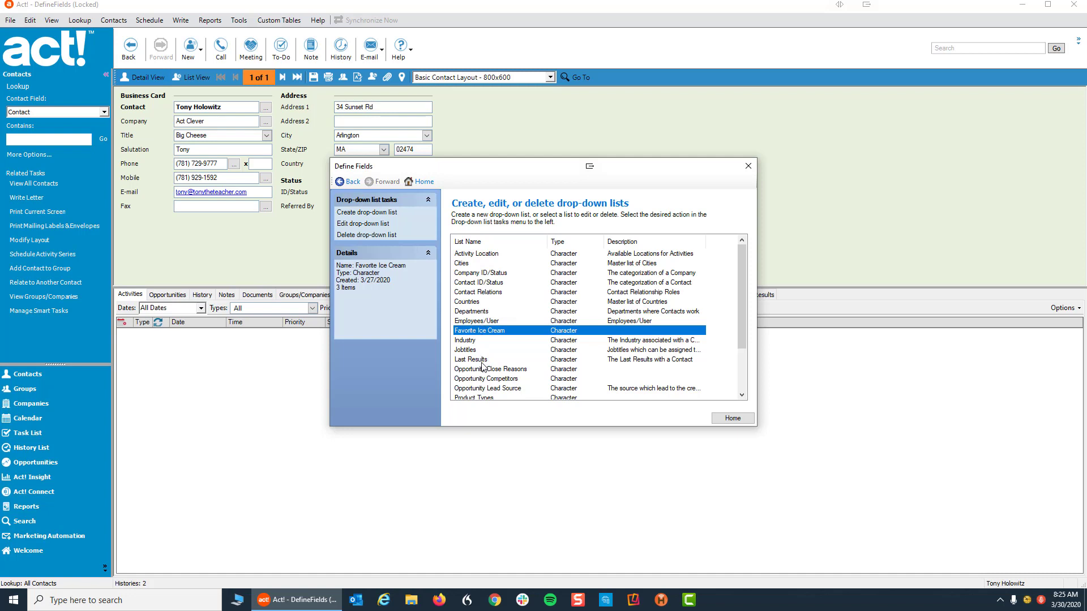
click(469, 283)
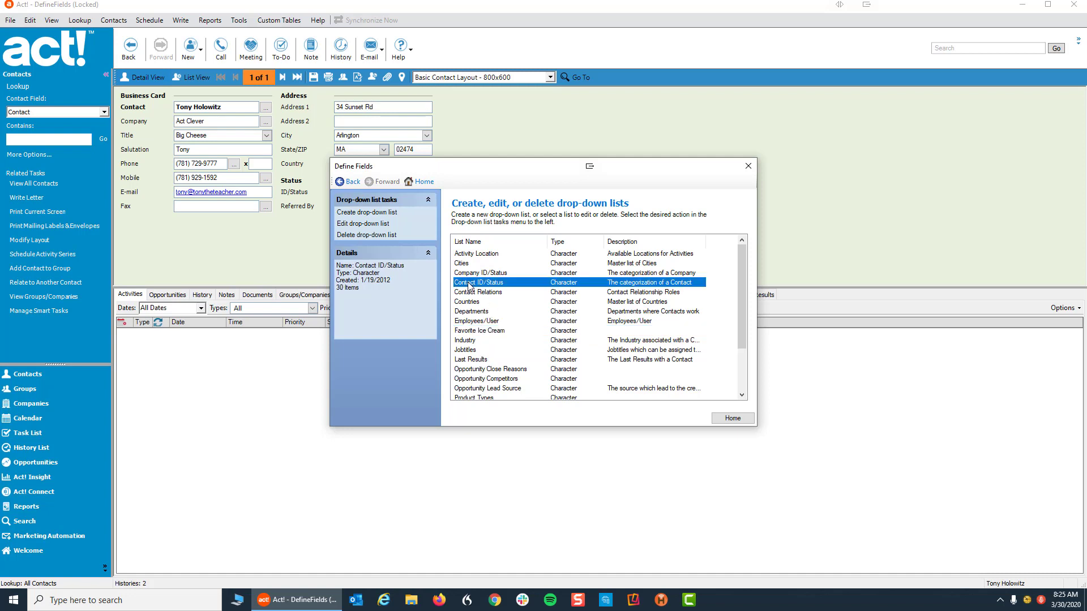
click(356, 224)
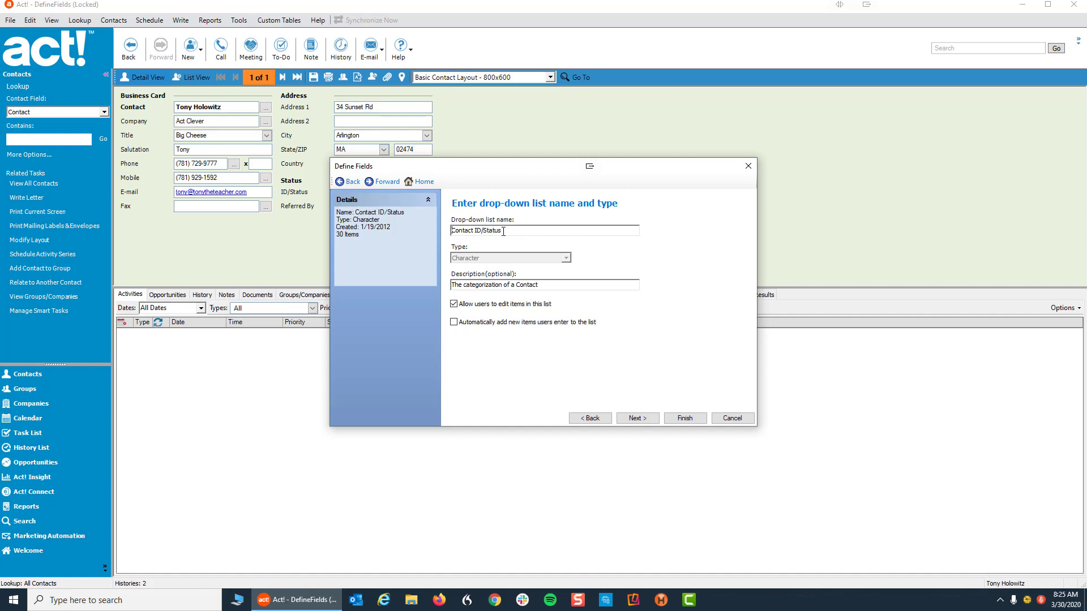
drag(509, 232, 327, 243)
text(Id Status)
click(454, 306)
click(635, 419)
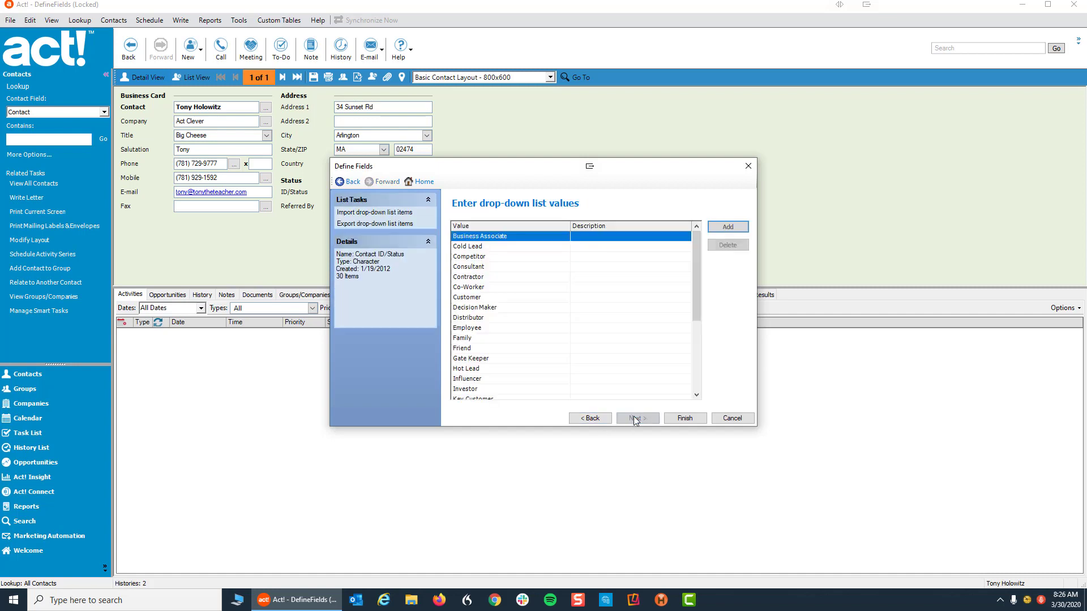
Delete all existing values from the contact ID/Status drop-down list.
click(528, 237)
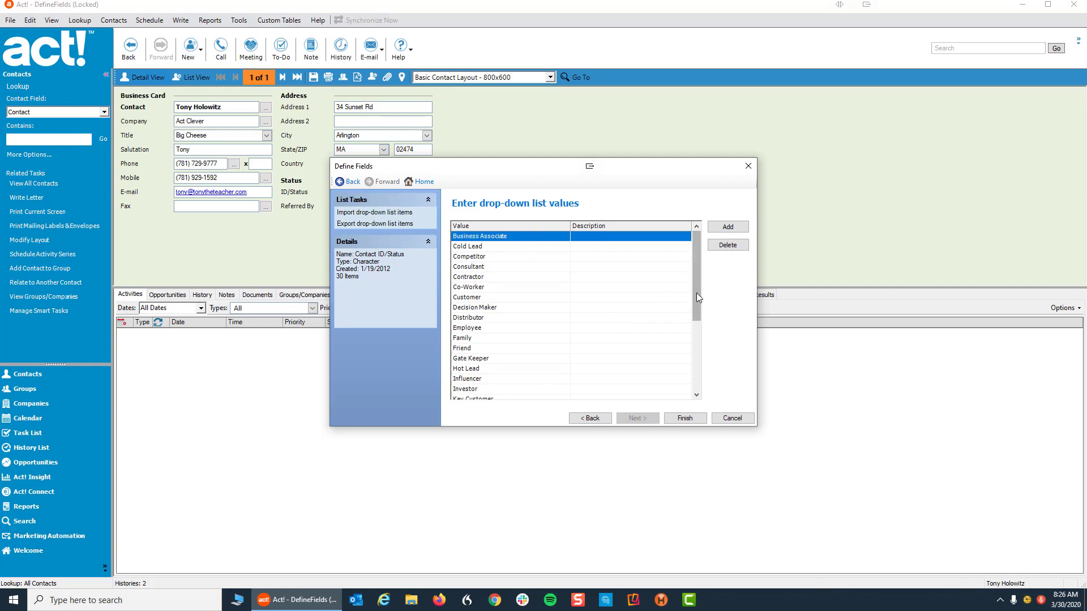
drag(696, 293, 695, 375)
key(ctrl+a)
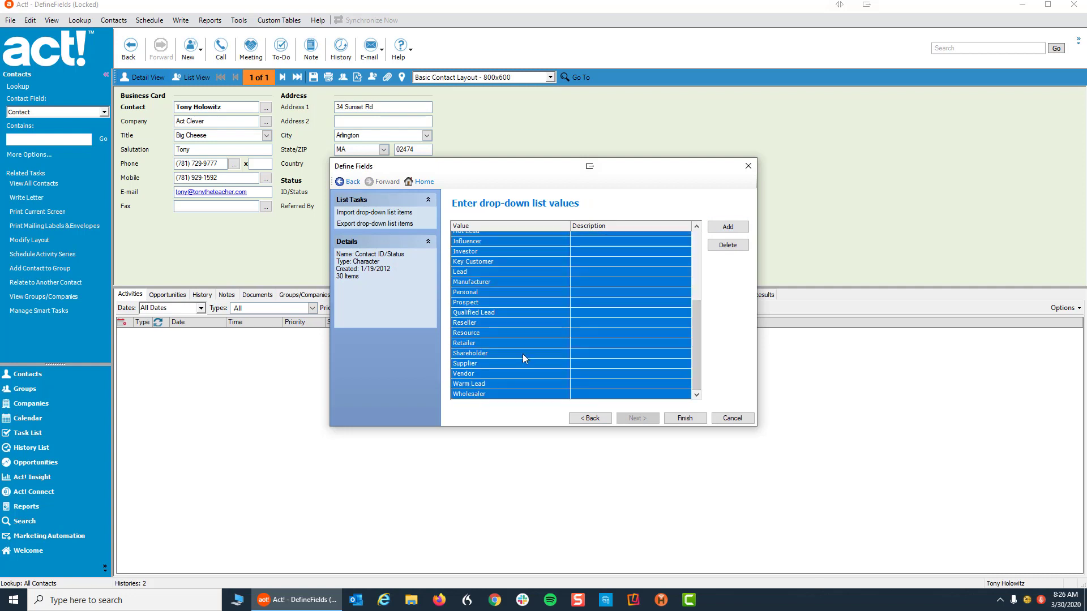
click(730, 248)
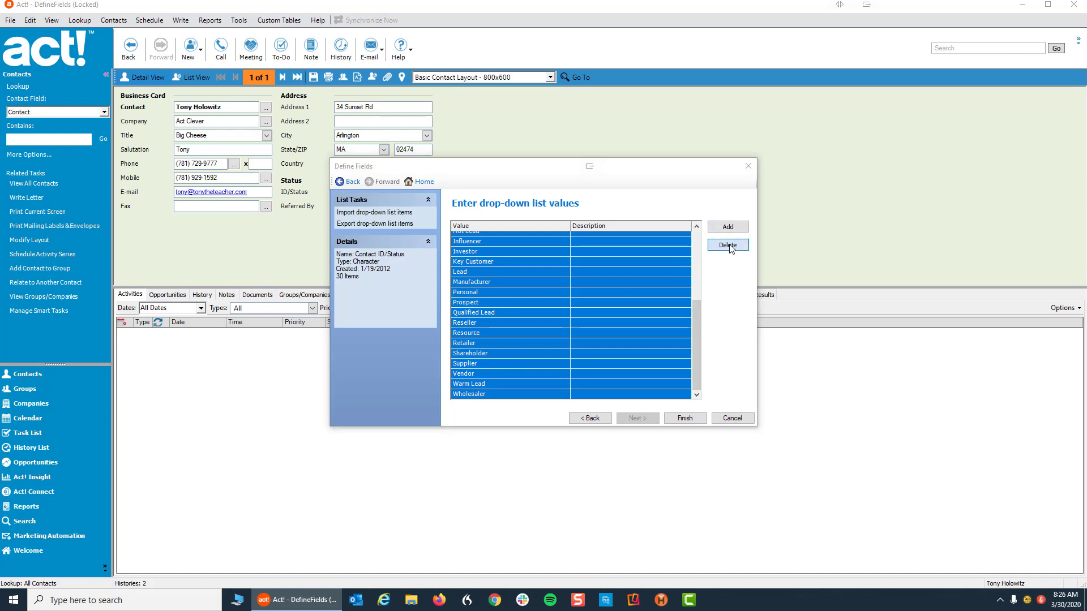
click(582, 341)
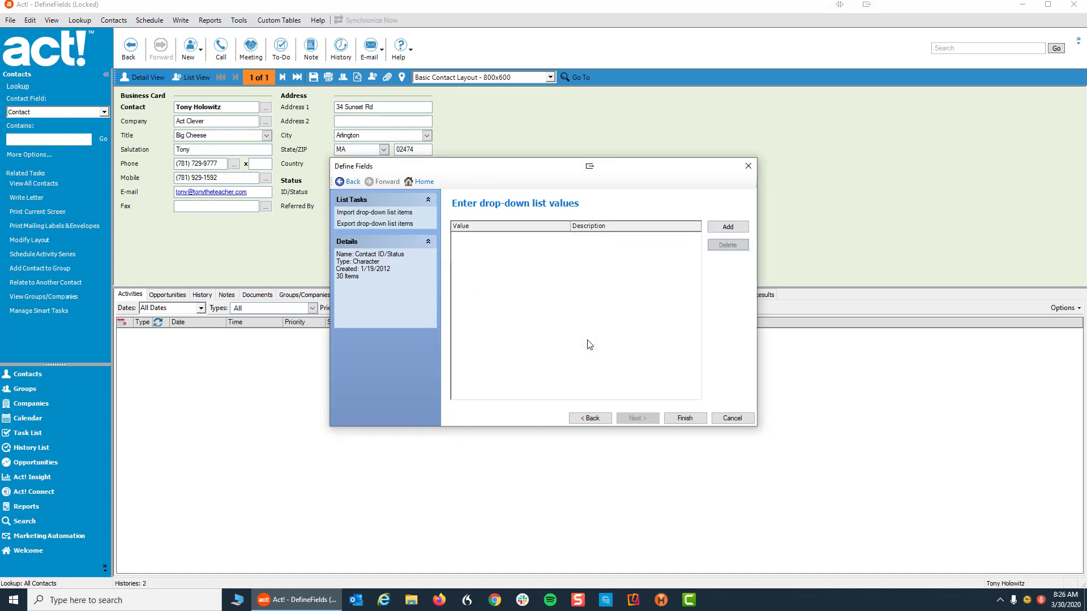
Add Client, Employee and the contact's first name as values in the emptied drop-down list.
click(730, 229)
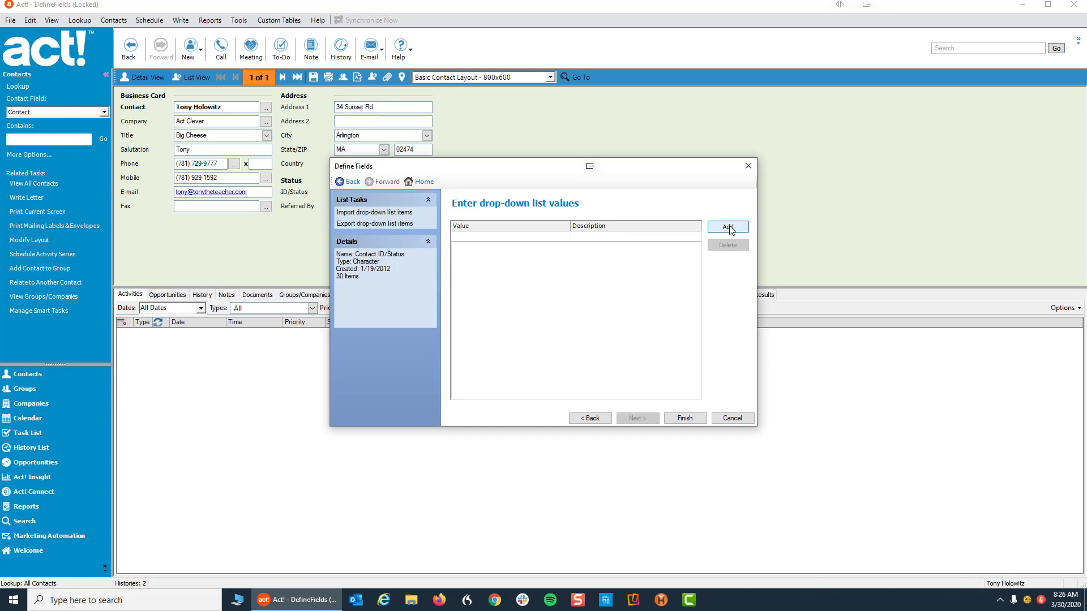
text(Client)
click(723, 226)
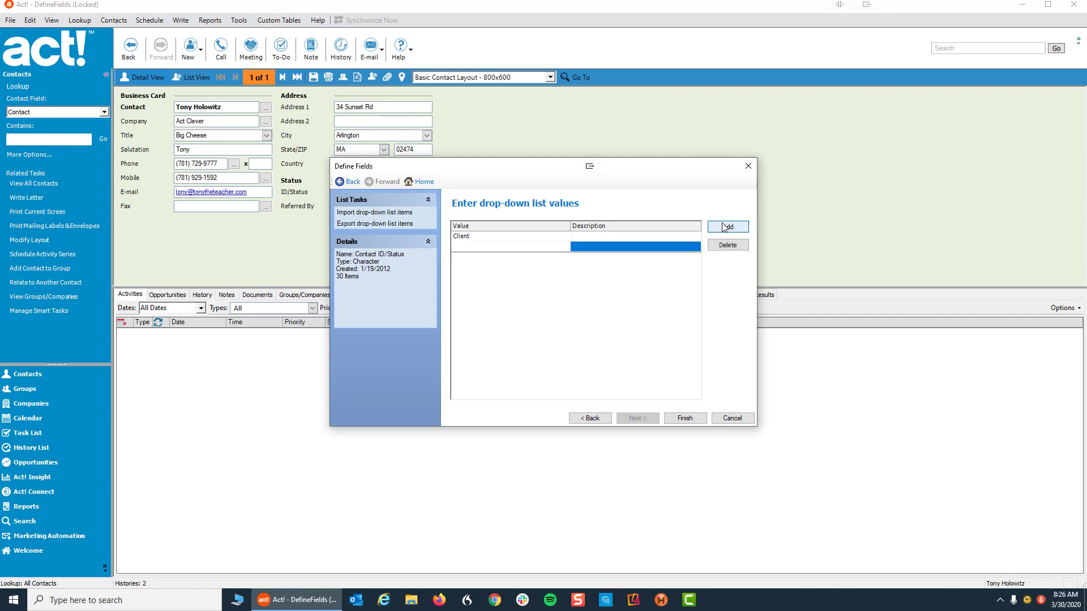
text(Employee)
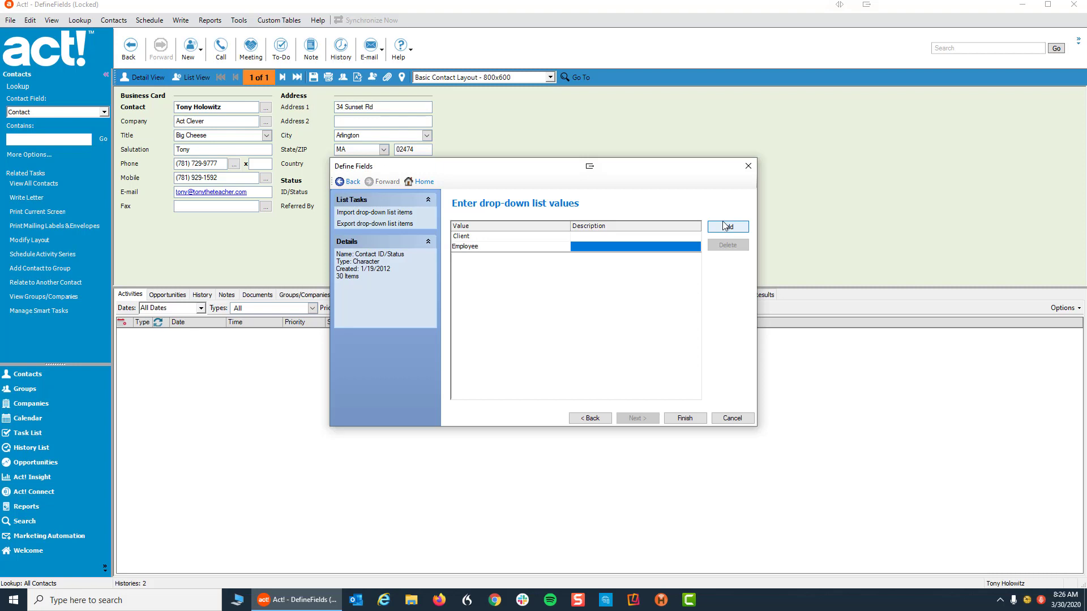
click(725, 227)
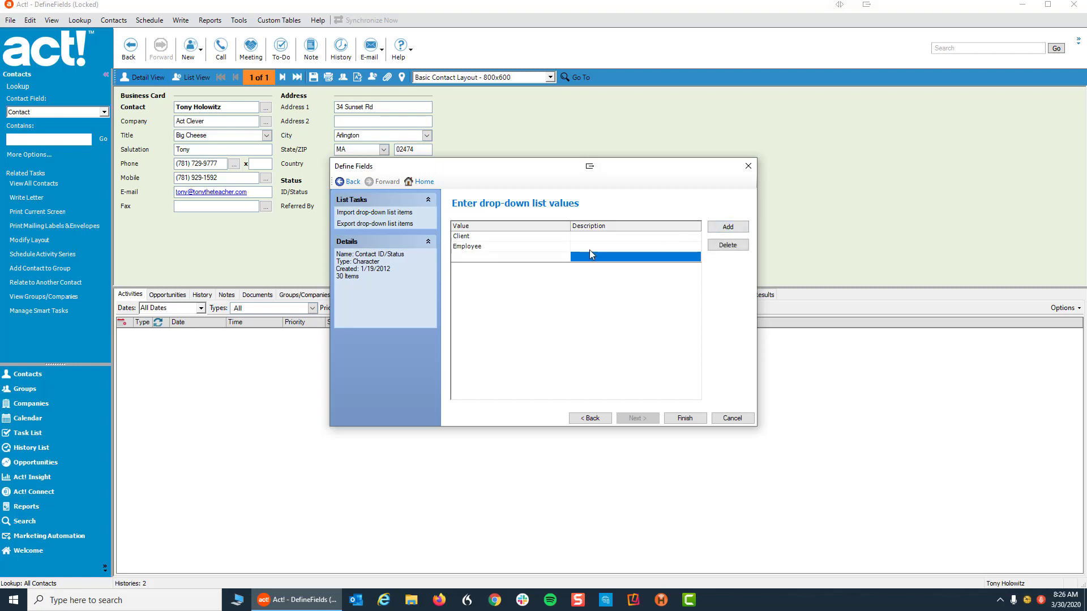
text(Tony)
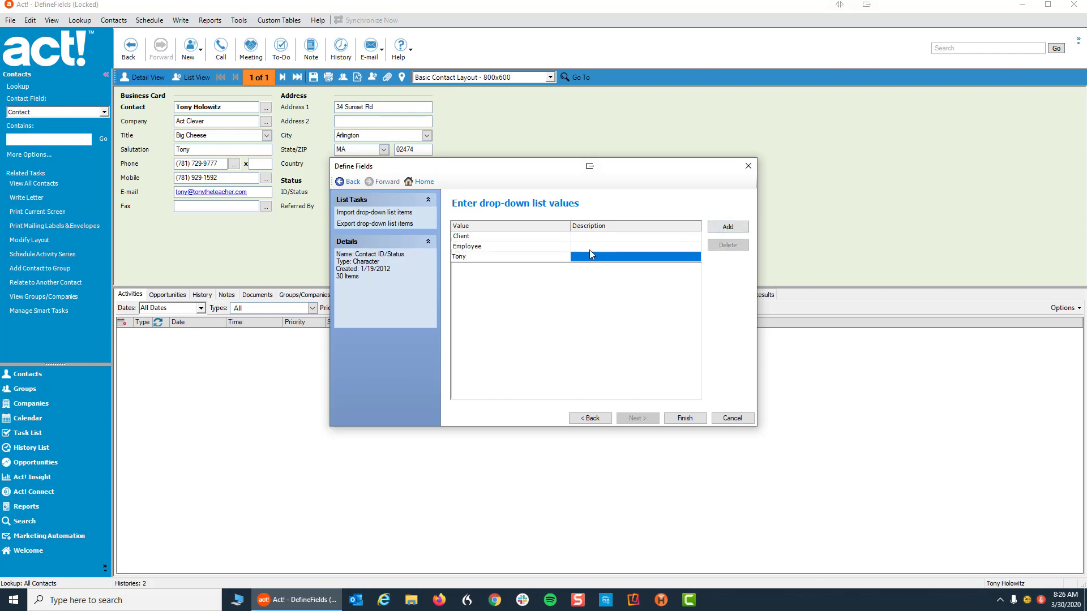
Add Prospect, Vendor and New Lead as further values in the drop-down list.
click(726, 227)
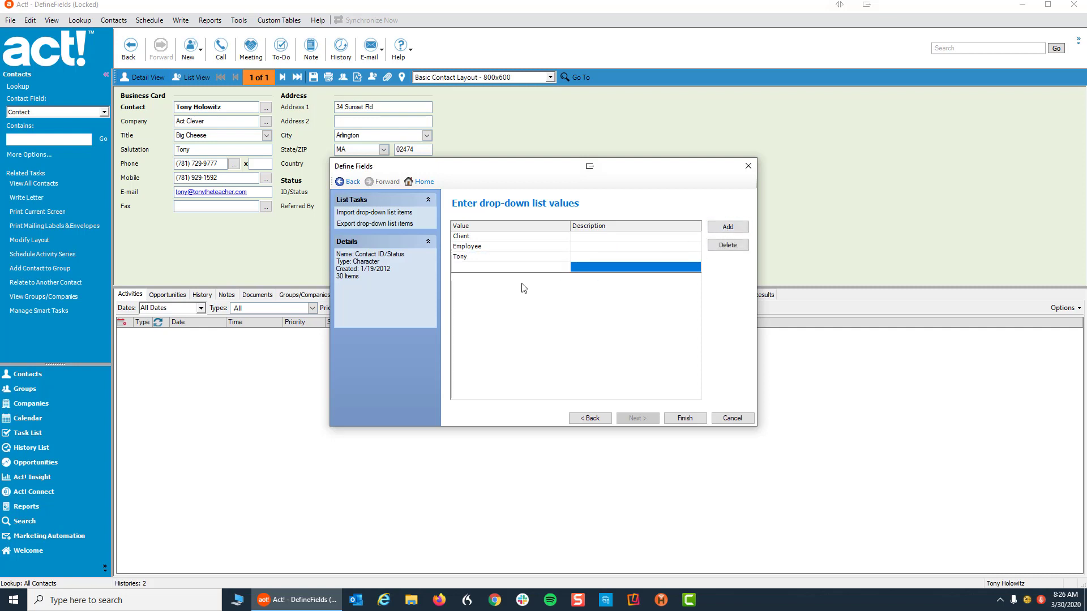
text(Prospe)
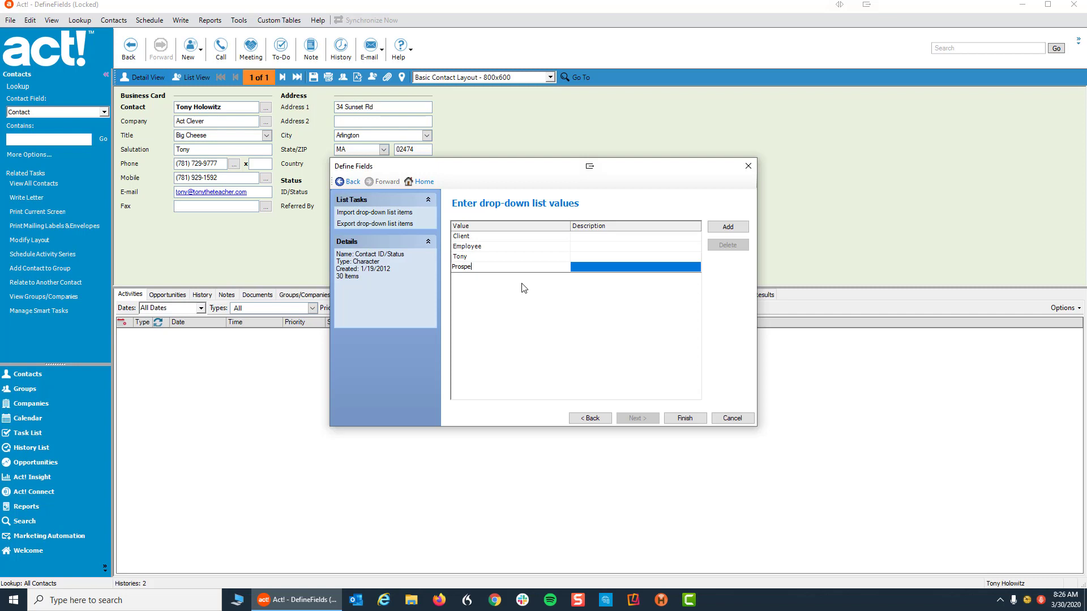
text(ct)
click(718, 228)
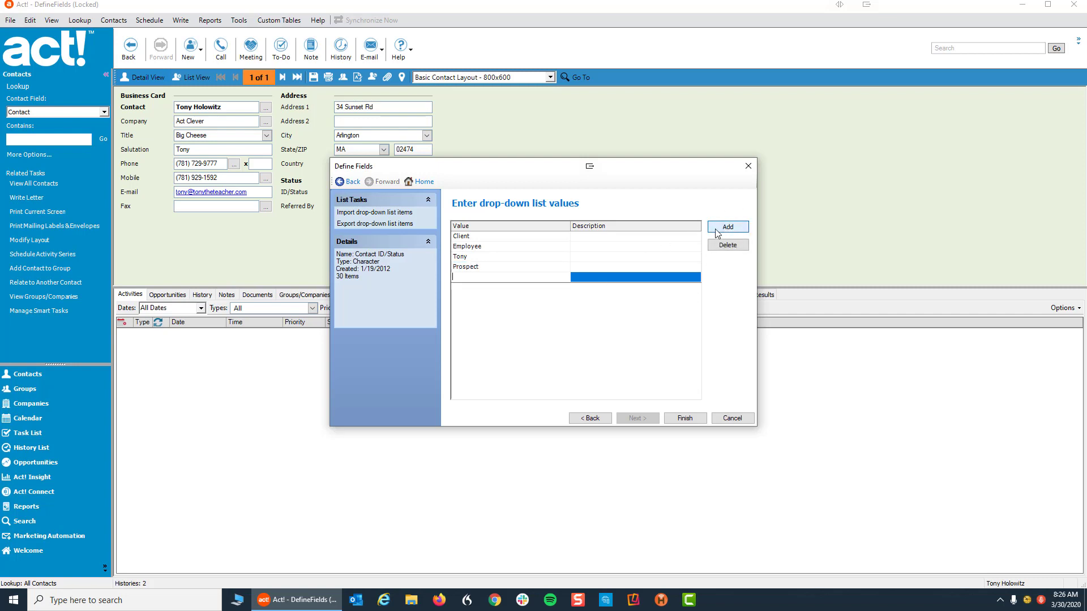
text(Vendor)
click(718, 227)
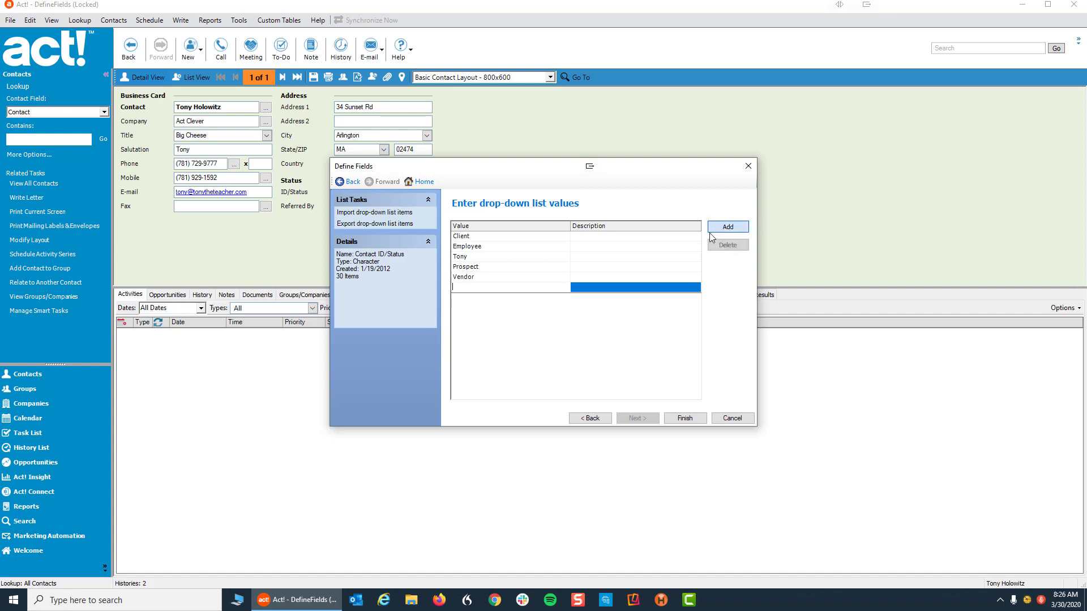
text(New Lead)
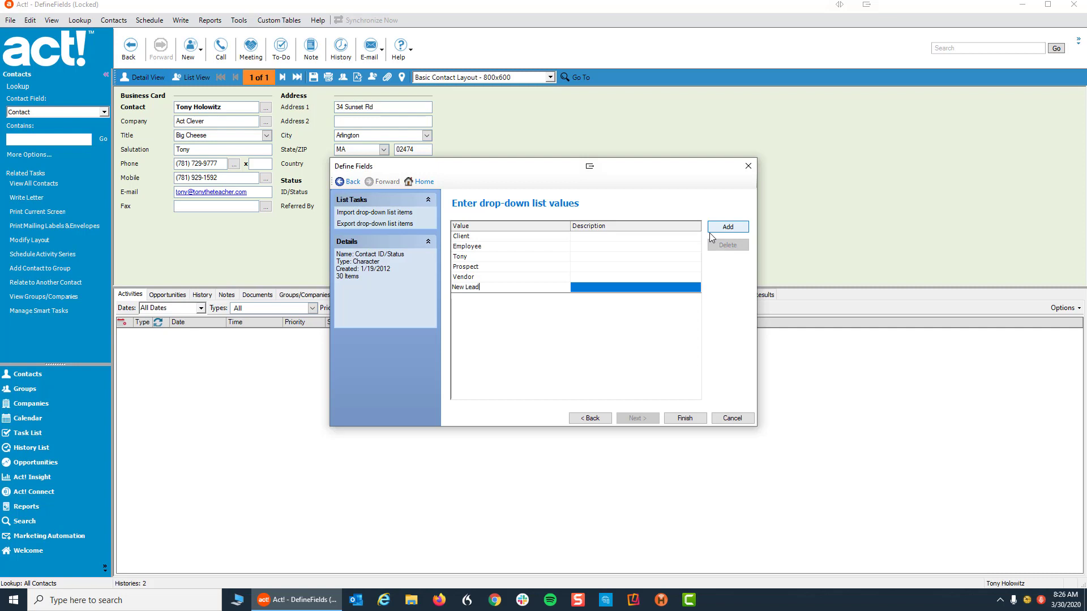
Add a Delete value, save the drop-down list and close the field definitions.
click(728, 228)
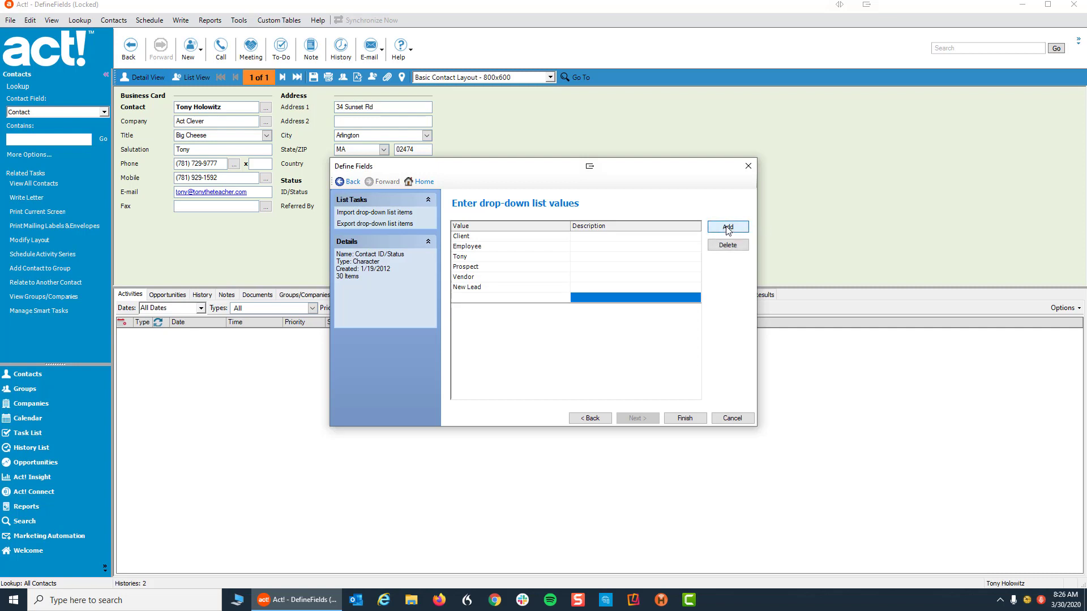
text(E)
text(elete)
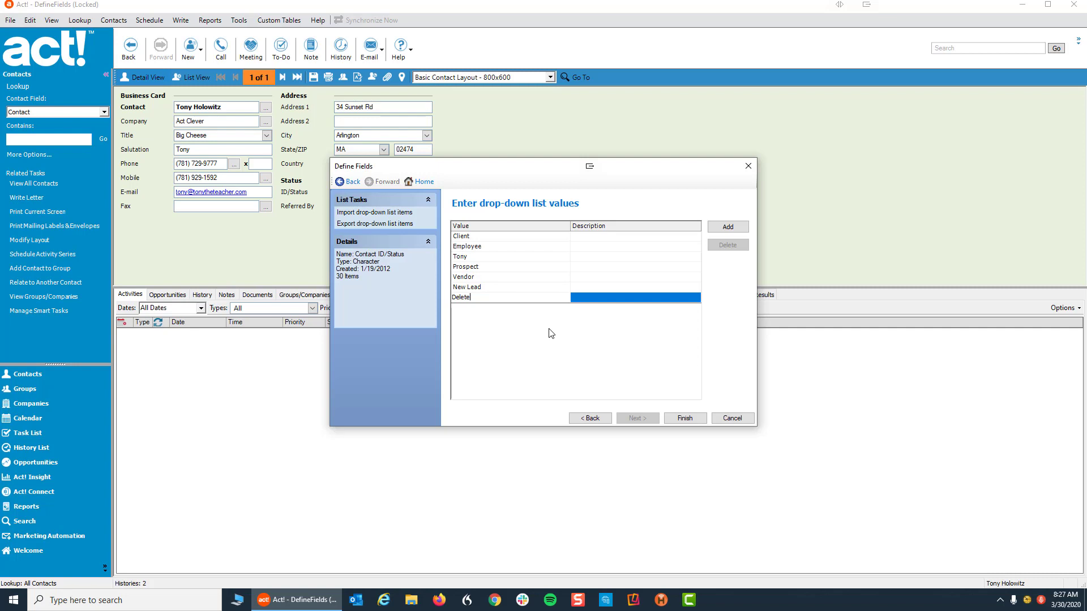
click(684, 419)
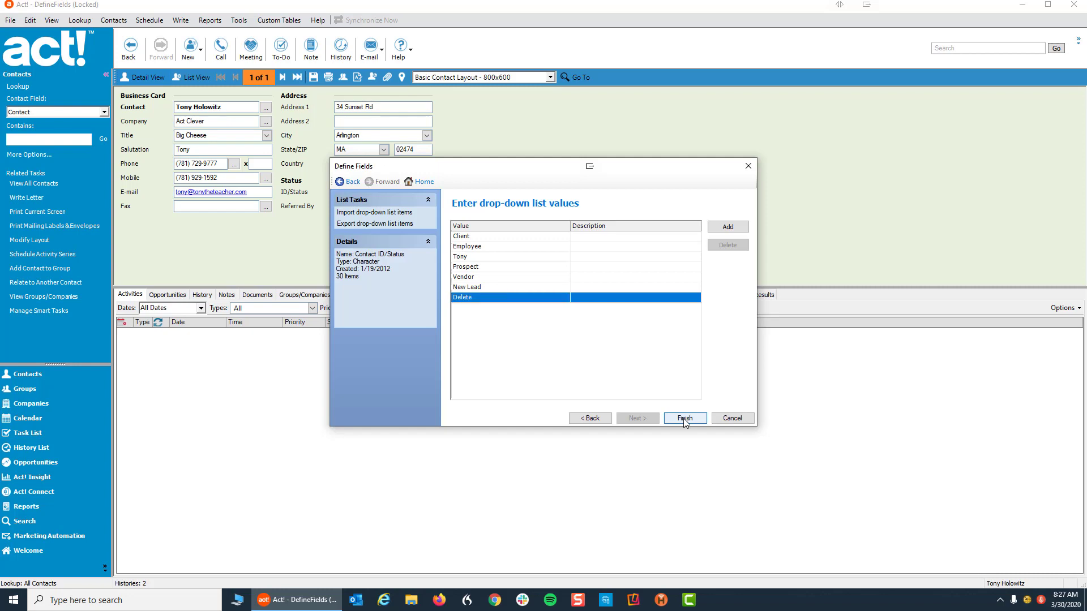
click(732, 418)
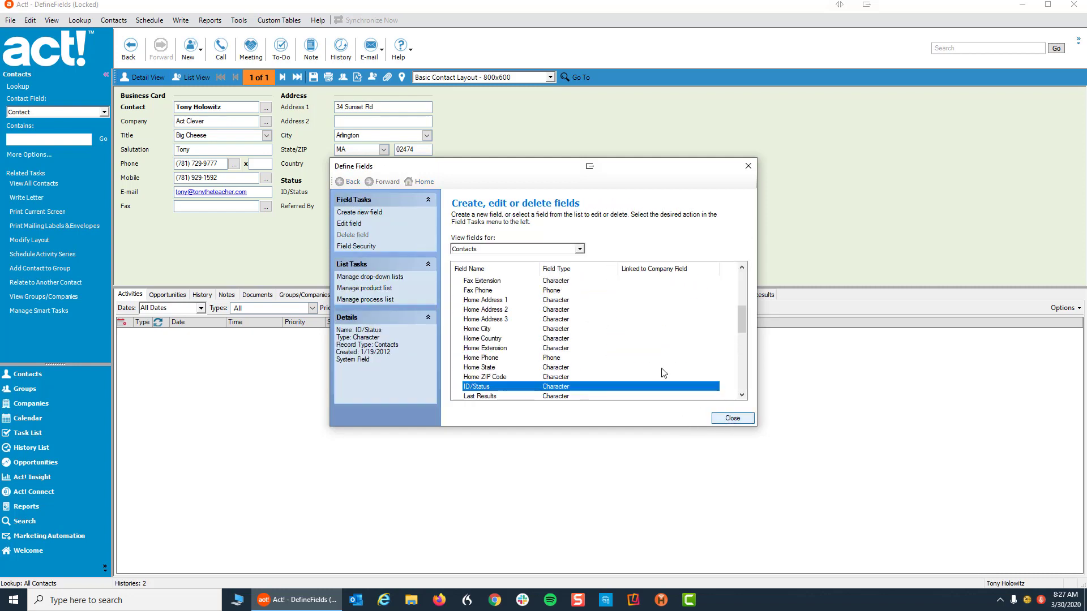
click(729, 418)
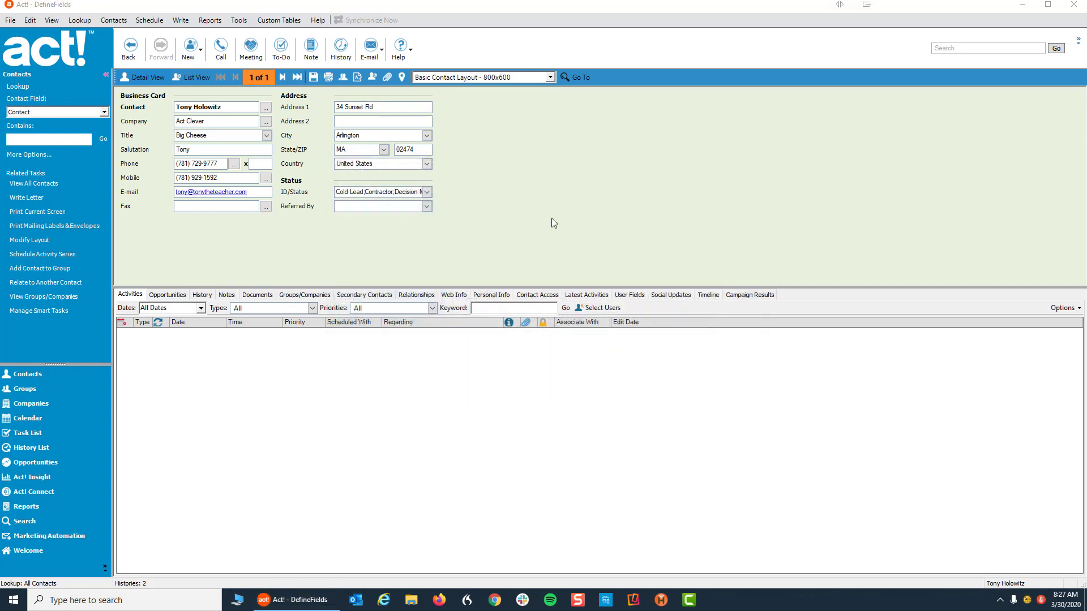
Clear the Cold Lead, Contractor and Decision Maker values from the contact's ID/Status field.
click(426, 194)
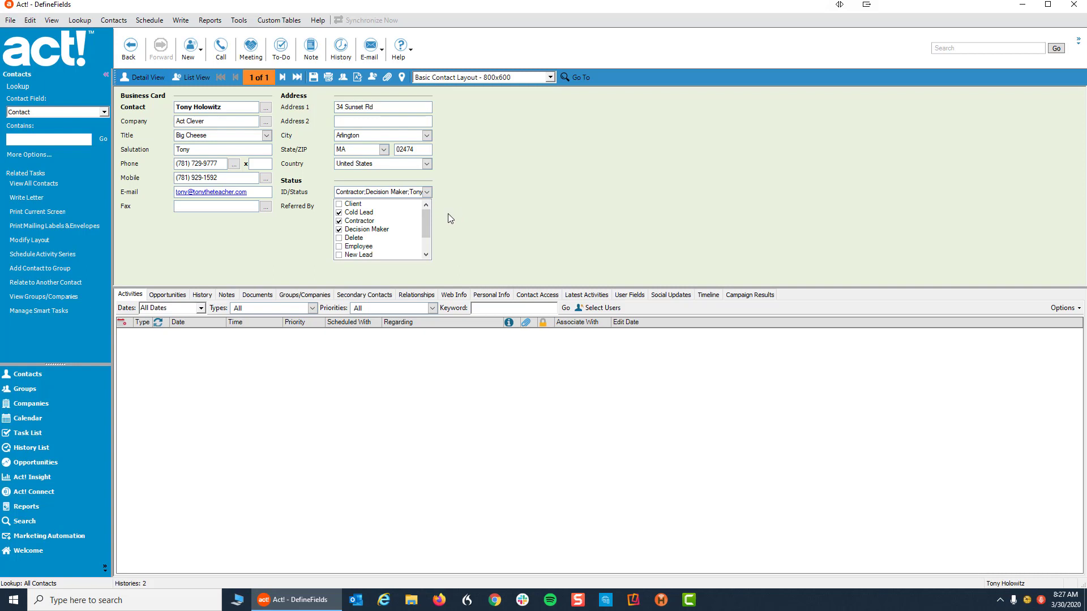
click(338, 213)
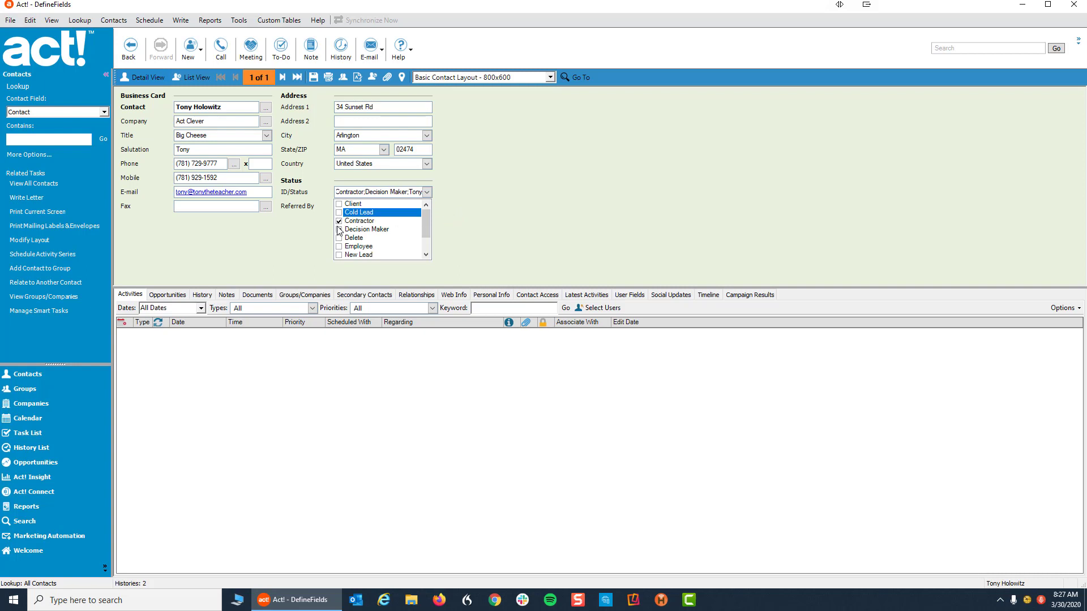
click(339, 221)
click(339, 229)
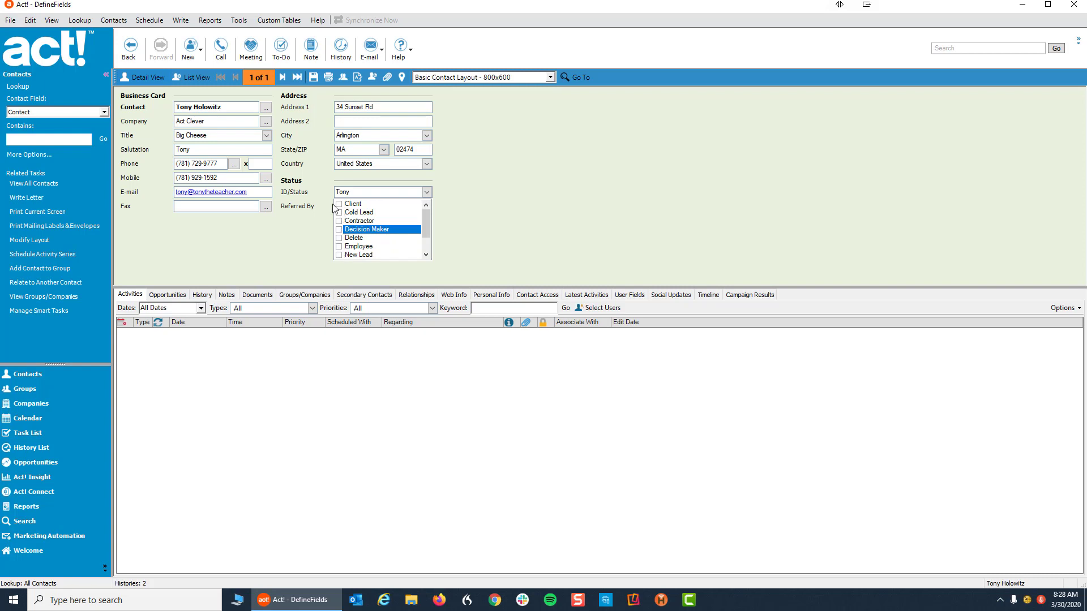
click(573, 181)
Edit the contact ID/Status field definition to enable Limit to List and disable Allow Multi-select.
click(238, 20)
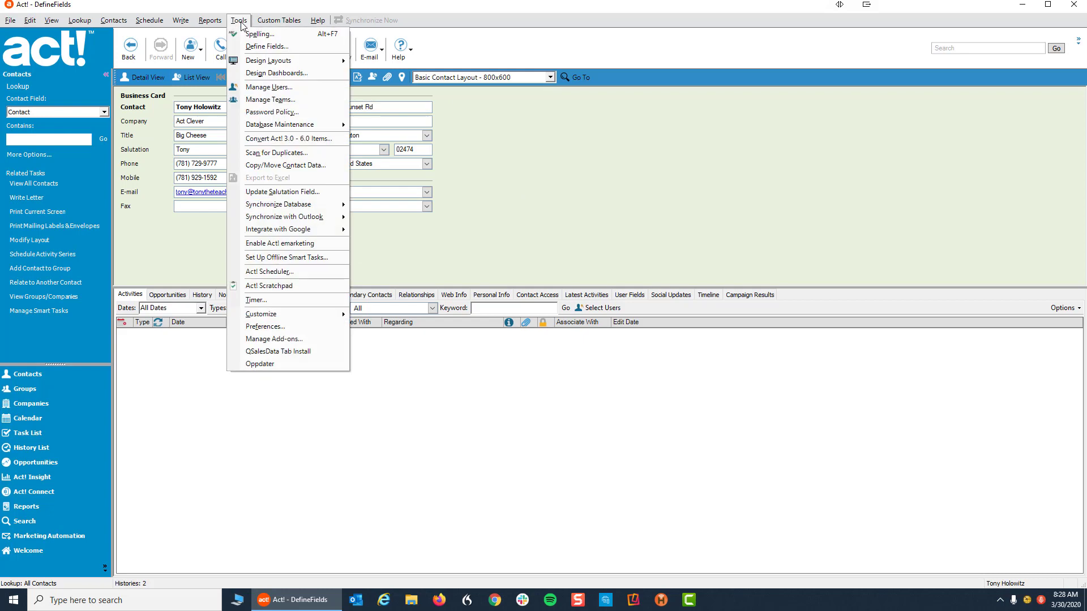
click(256, 48)
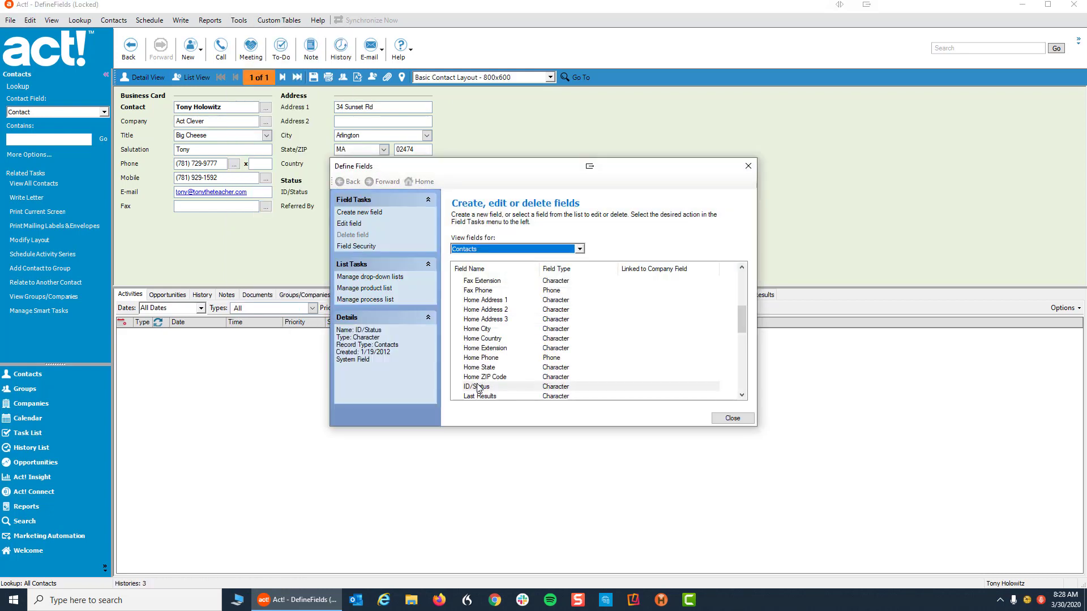
click(478, 388)
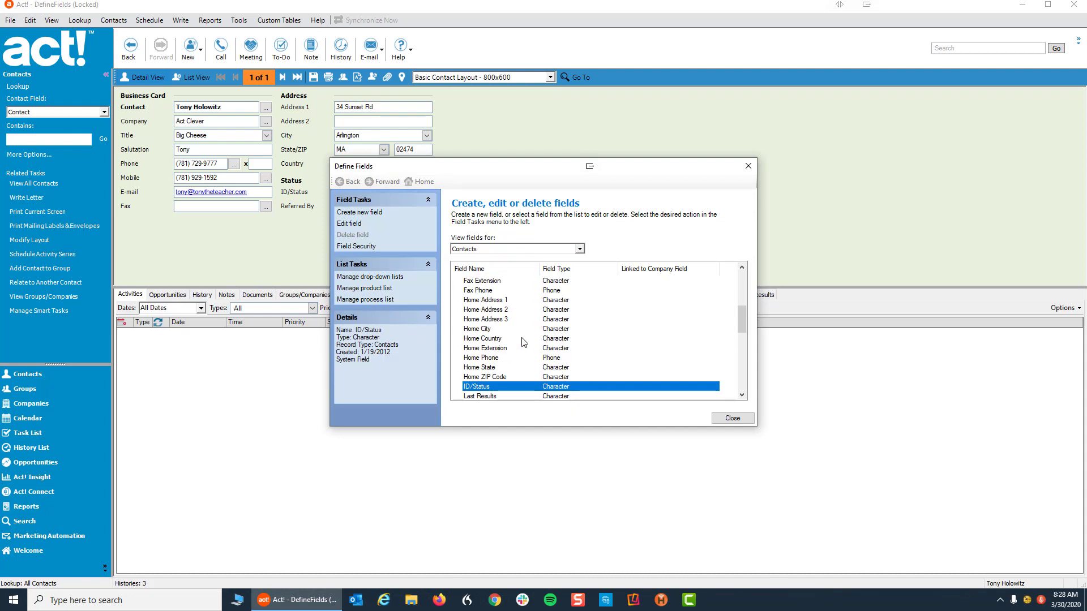
click(350, 224)
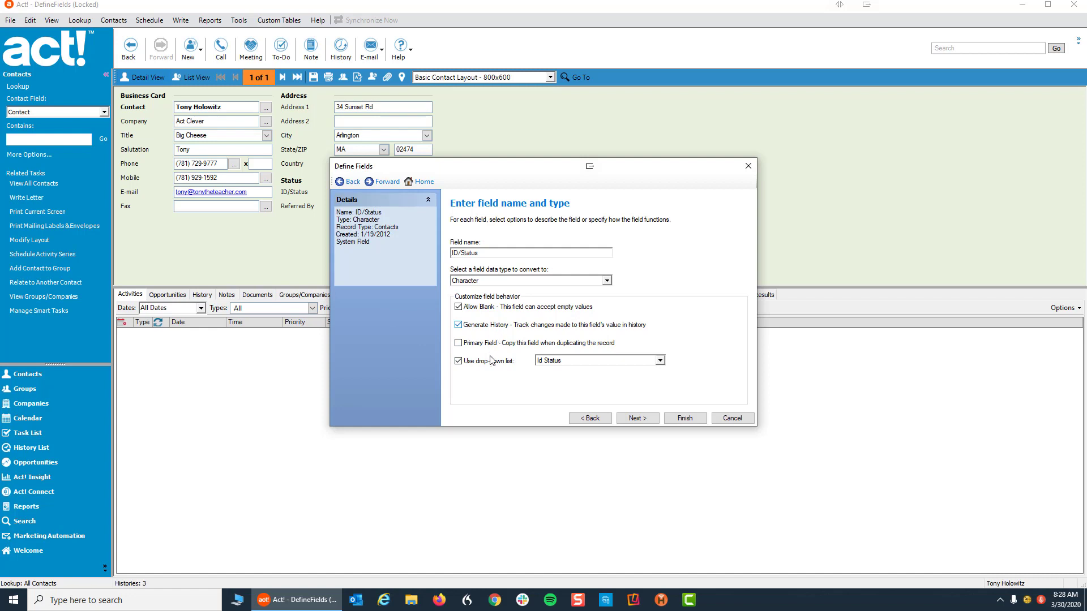
click(637, 417)
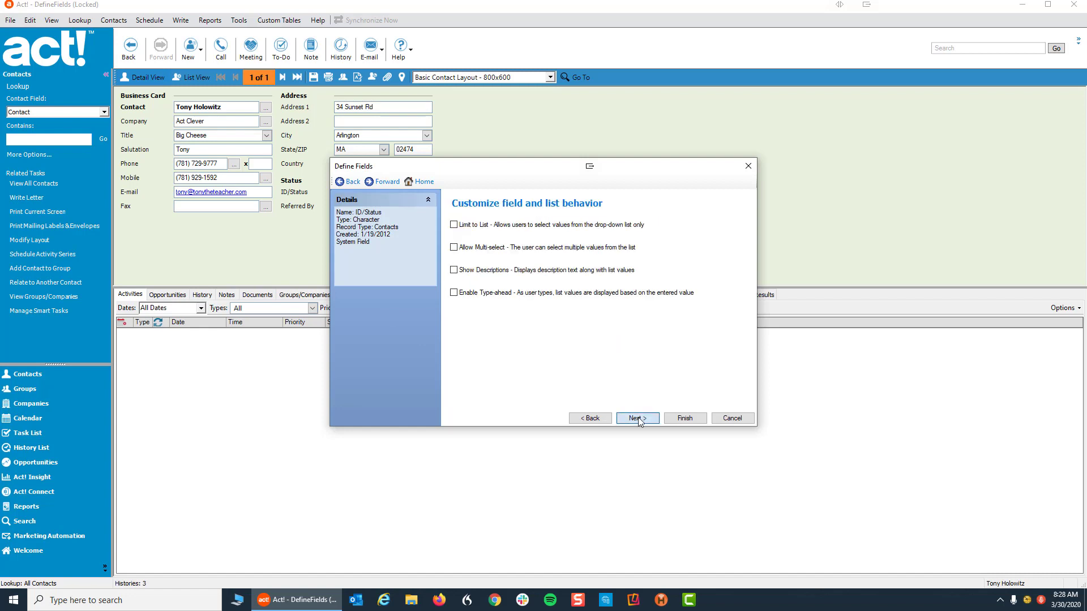
click(455, 226)
click(454, 247)
Finish the ID/Status field edit with its remaining settings as they are, and open the contact's ID/Status list.
click(642, 419)
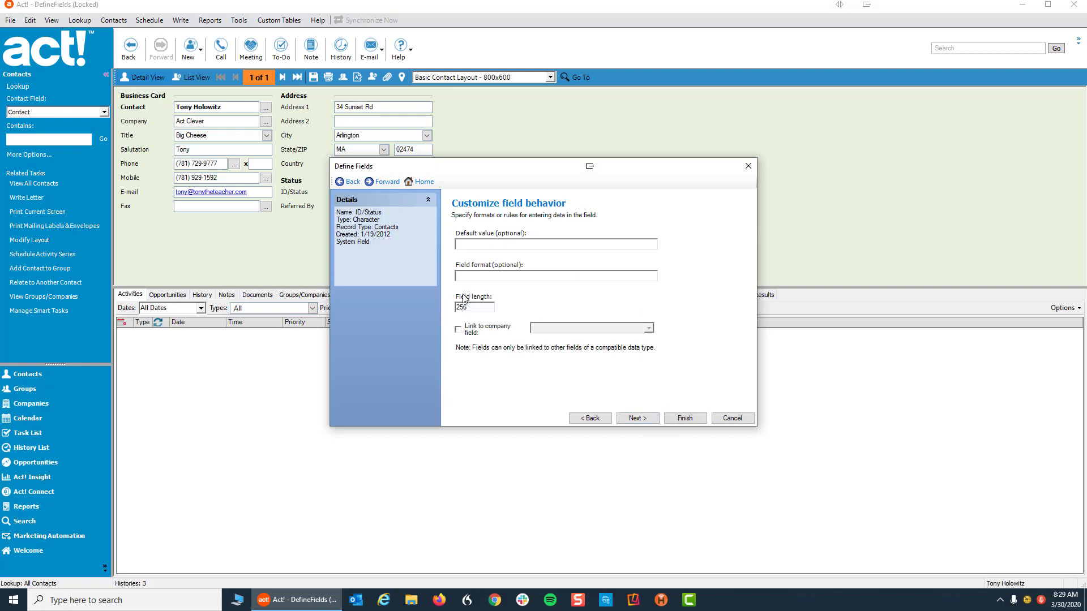
click(637, 419)
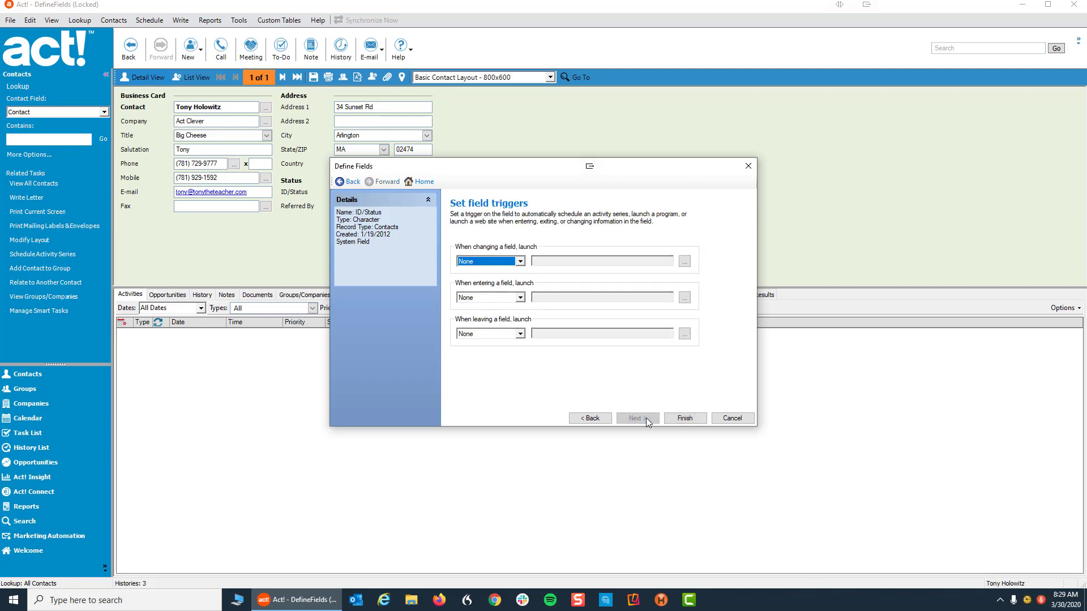
click(684, 418)
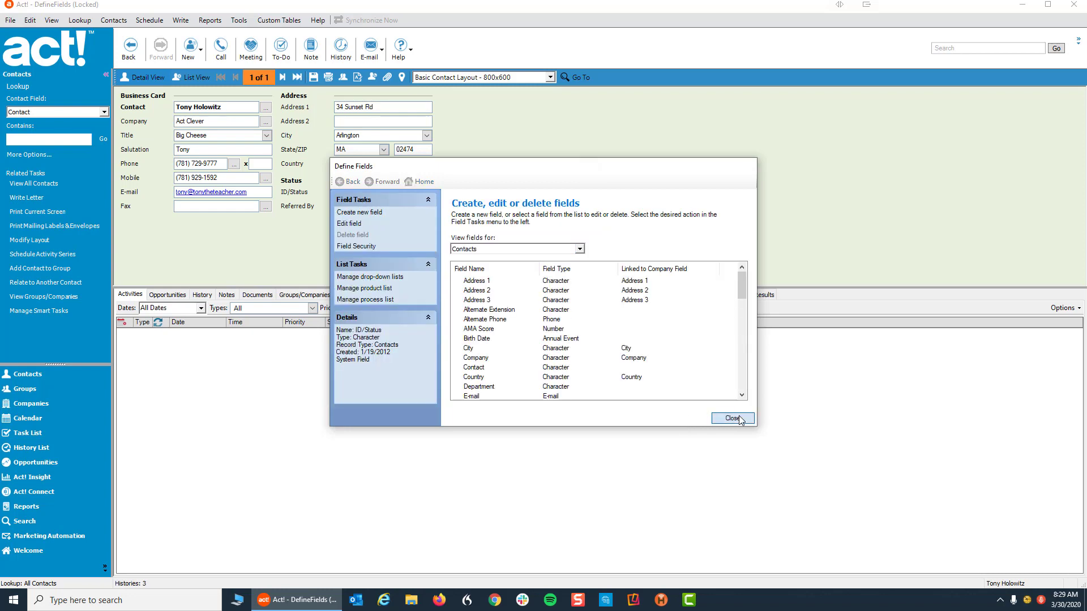
click(731, 419)
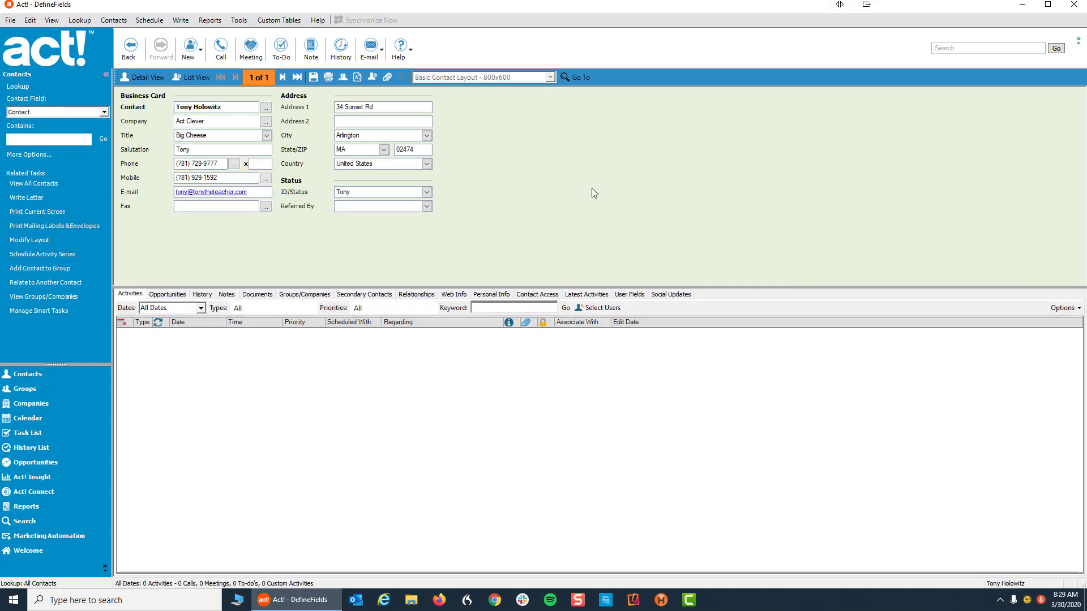
click(429, 193)
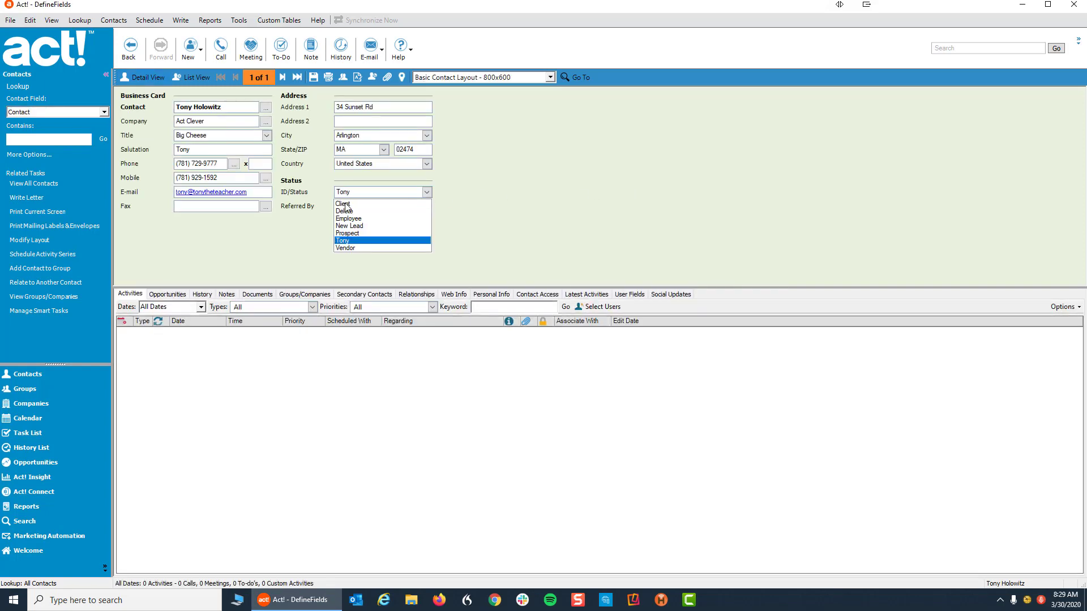